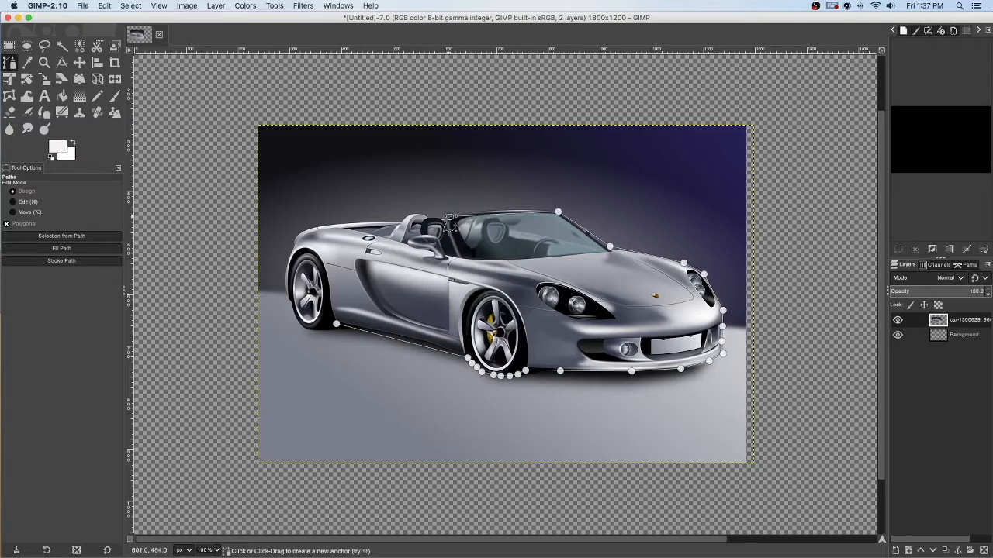
- Extend the car's outline path with anchors from the windshield base rearward over the seats and roll bar
{"action": "left_click", "coordinate": [445, 218]}
{"action": "left_click", "coordinate": [439, 217]}
{"action": "left_click", "coordinate": [432, 217]}
{"action": "left_click", "coordinate": [427, 215]}
{"action": "left_click", "coordinate": [420, 213]}
{"action": "left_click", "coordinate": [414, 211]}
{"action": "left_click", "coordinate": [404, 213]}
{"action": "left_click", "coordinate": [397, 219]}
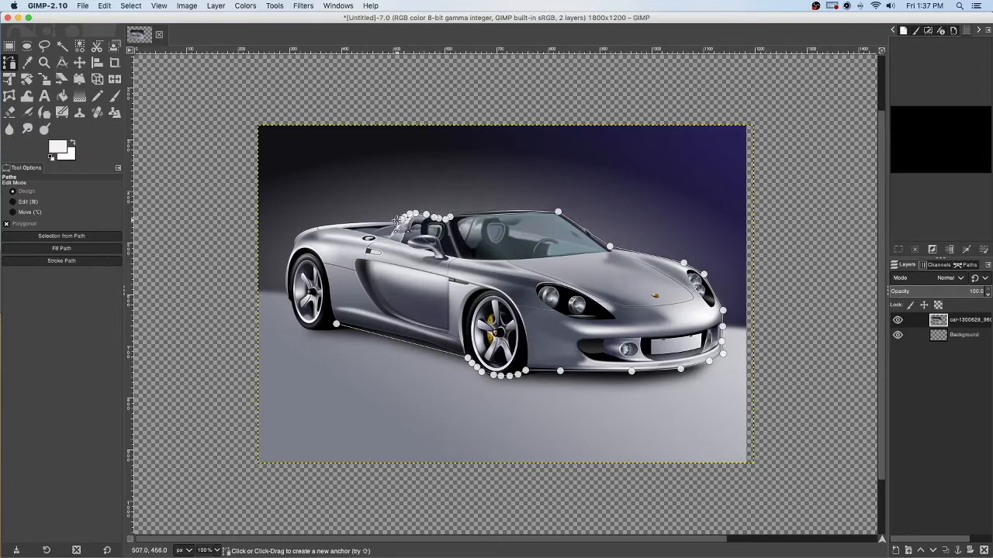
- Continue the outline path with anchors along the rear deck to the car's upper rear corner
{"action": "left_click", "coordinate": [392, 220]}
{"action": "left_click", "coordinate": [385, 220]}
{"action": "left_click", "coordinate": [355, 218]}
{"action": "left_click", "coordinate": [317, 226]}
{"action": "left_click", "coordinate": [307, 228]}
{"action": "left_click", "coordinate": [296, 233]}
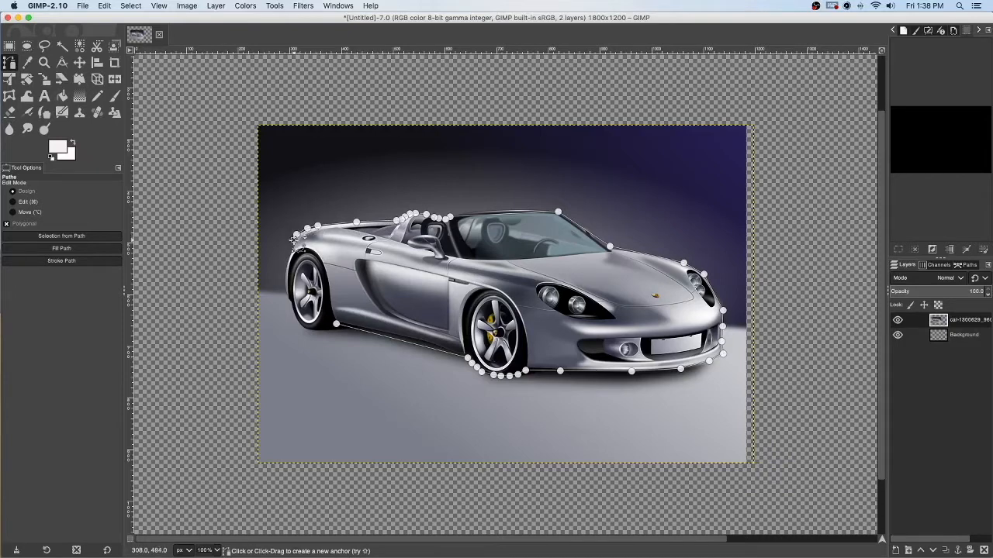
- Trace the path down the car's rear end and around the bottom of the rear wheel to the starting anchor
{"action": "left_click", "coordinate": [289, 245]}
{"action": "left_click", "coordinate": [284, 269]}
{"action": "left_click", "coordinate": [284, 295]}
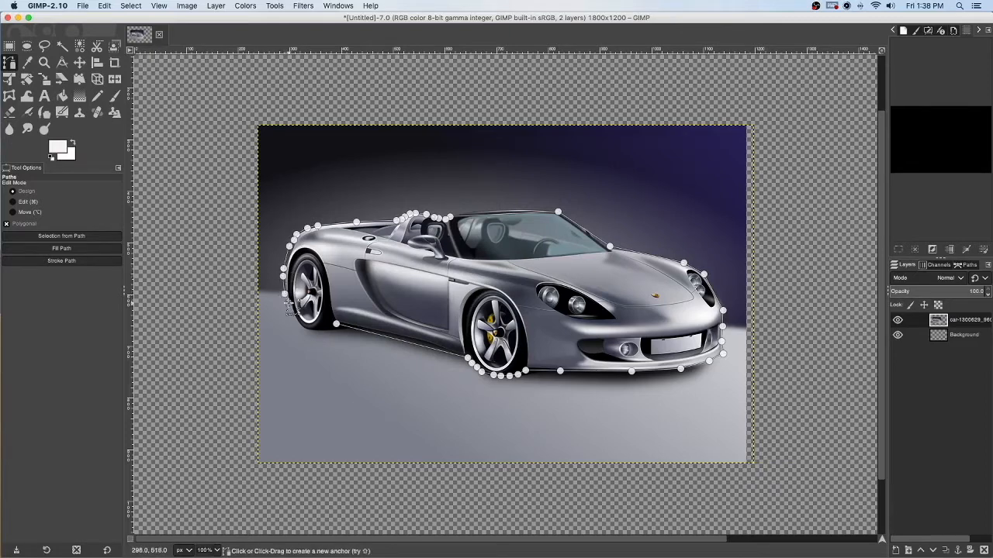
{"action": "left_click", "coordinate": [287, 303]}
{"action": "left_click", "coordinate": [292, 316]}
{"action": "left_click", "coordinate": [299, 328]}
{"action": "left_click", "coordinate": [311, 331]}
{"action": "left_click", "coordinate": [319, 331]}
{"action": "left_click", "coordinate": [326, 329]}
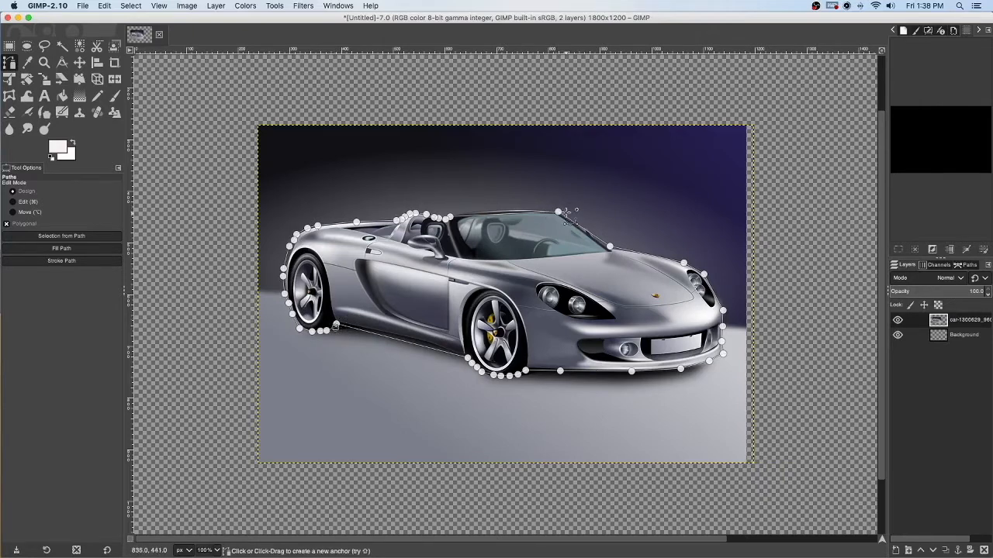
- Adjust the two path anchors at the ends of the windshield's top edge so the frame lies inside the outline
{"action": "left_click_drag", "start_coordinate": [558, 211], "coordinate": [558, 208]}
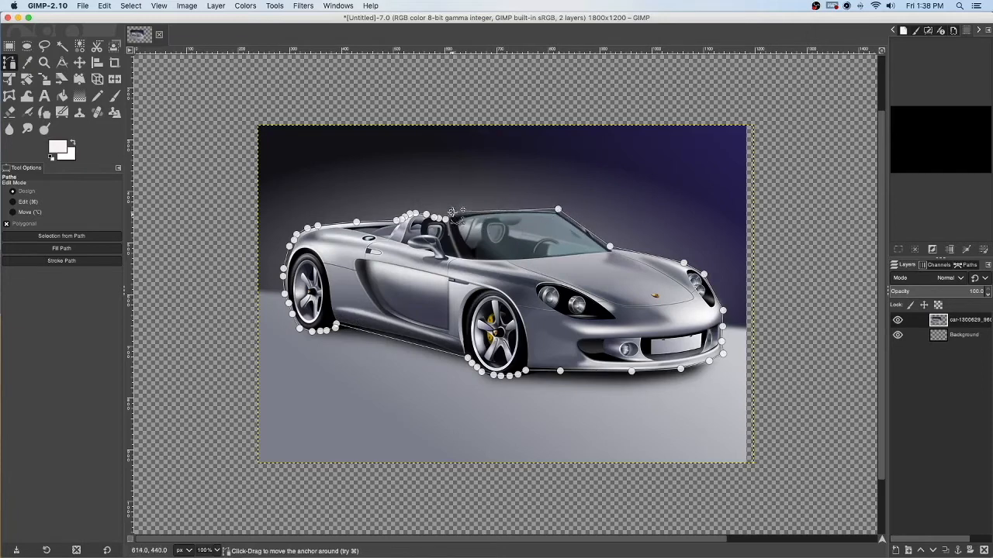
{"action": "left_click_drag", "start_coordinate": [452, 211], "coordinate": [453, 211]}
{"action": "left_click_drag", "start_coordinate": [557, 209], "coordinate": [557, 208]}
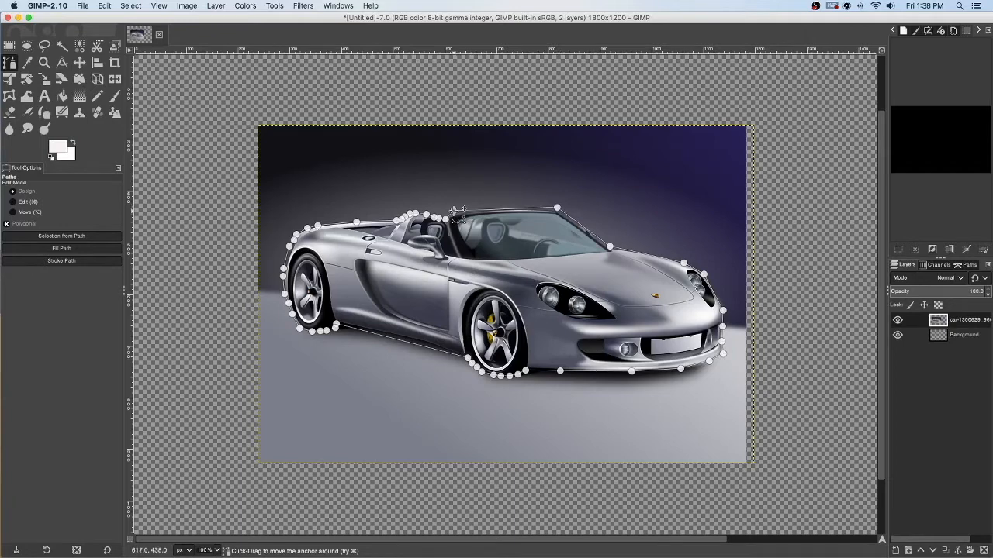
{"action": "left_click_drag", "start_coordinate": [454, 211], "coordinate": [453, 212]}
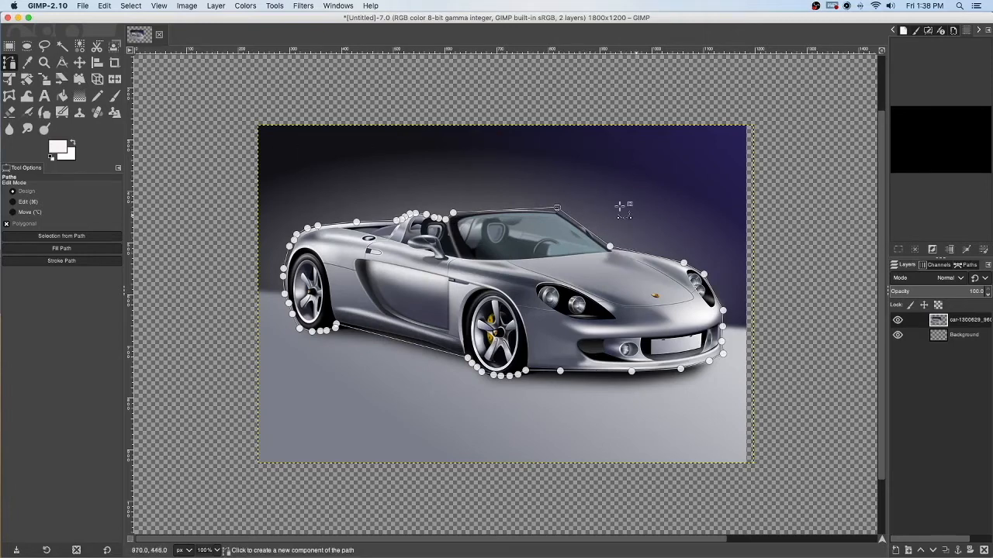
- Invert the car selection and cut the background out of the car layer
{"action": "left_click", "coordinate": [130, 5]}
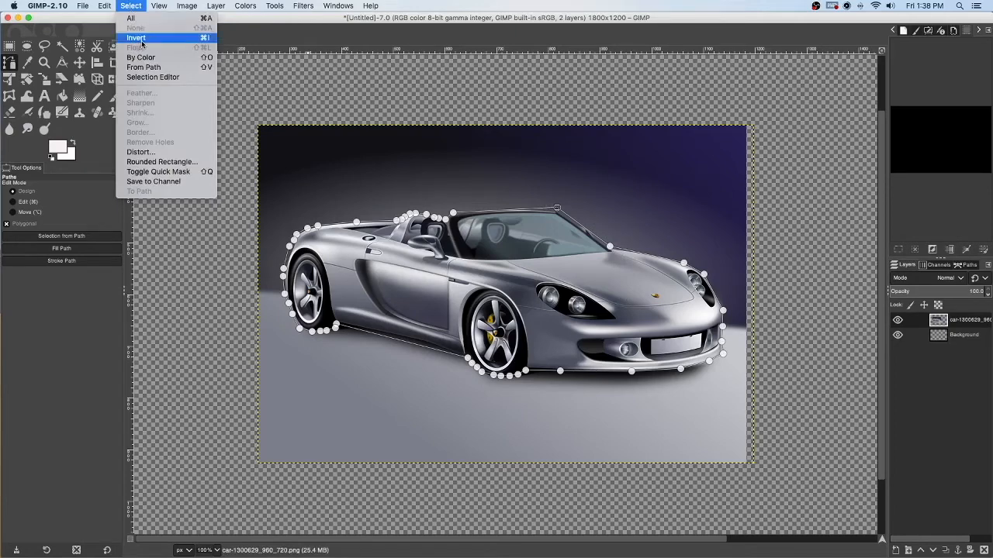
{"action": "left_click", "coordinate": [141, 44]}
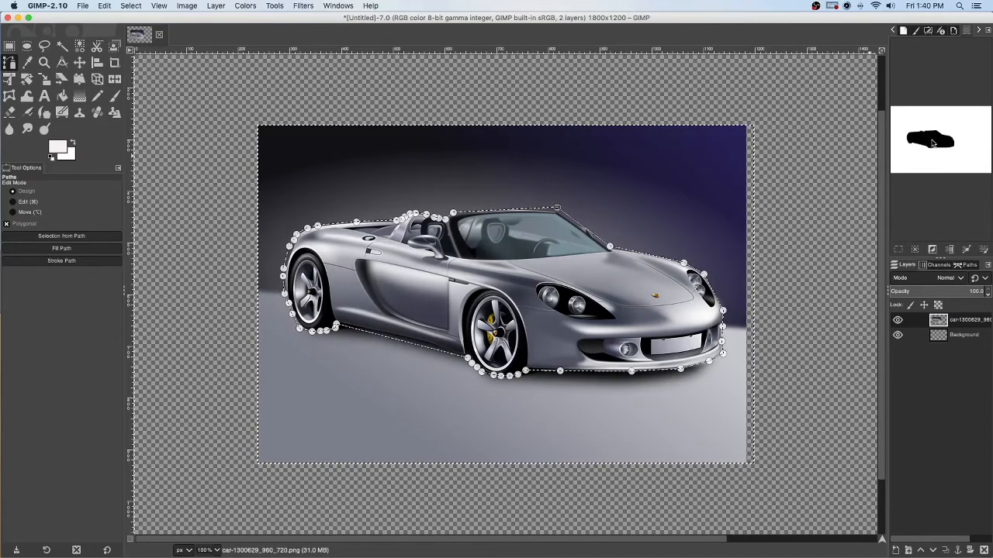
{"action": "left_click", "coordinate": [104, 7]}
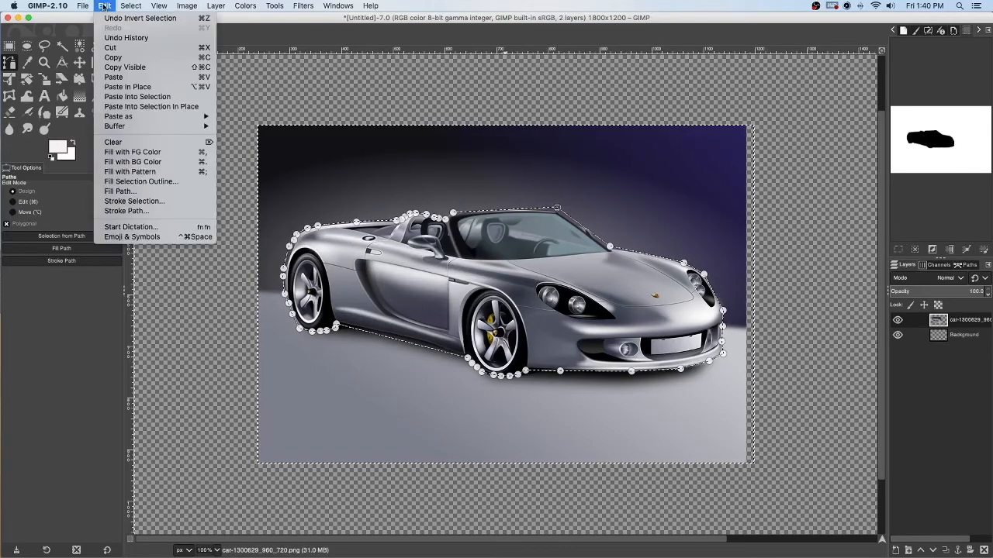
{"action": "left_click", "coordinate": [113, 48]}
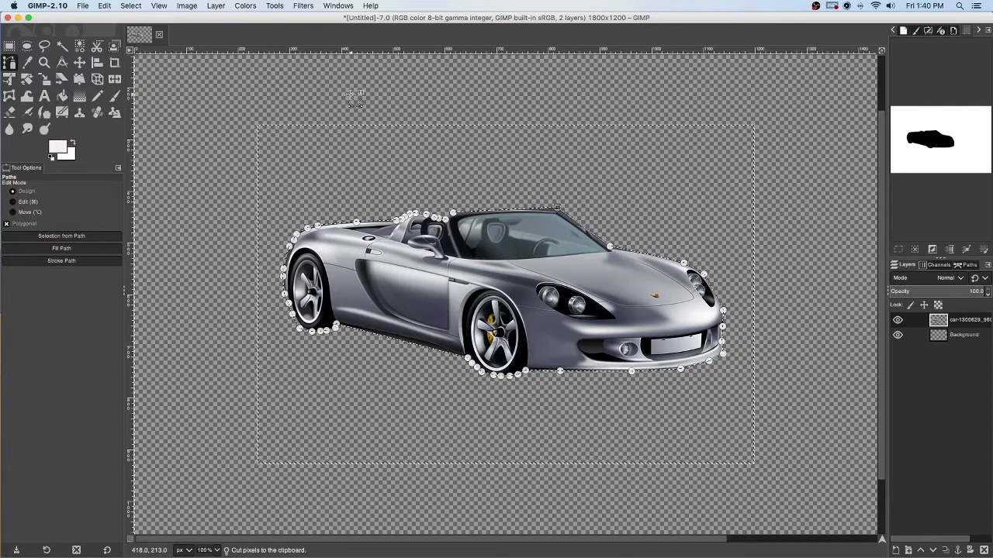
- Clear the selection and erase along the outside of the car's rear edge with the Eraser
{"action": "left_click", "coordinate": [139, 7]}
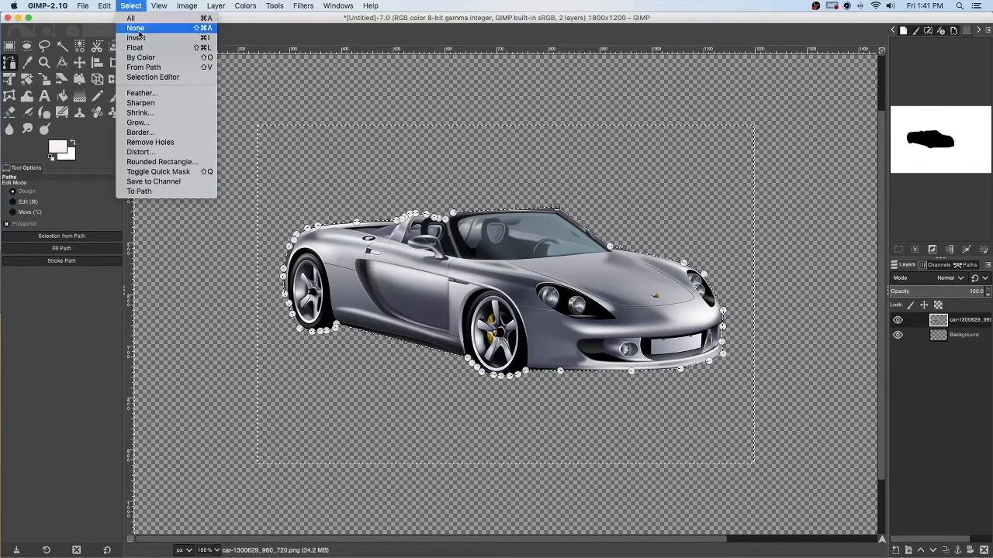
{"action": "left_click", "coordinate": [138, 31]}
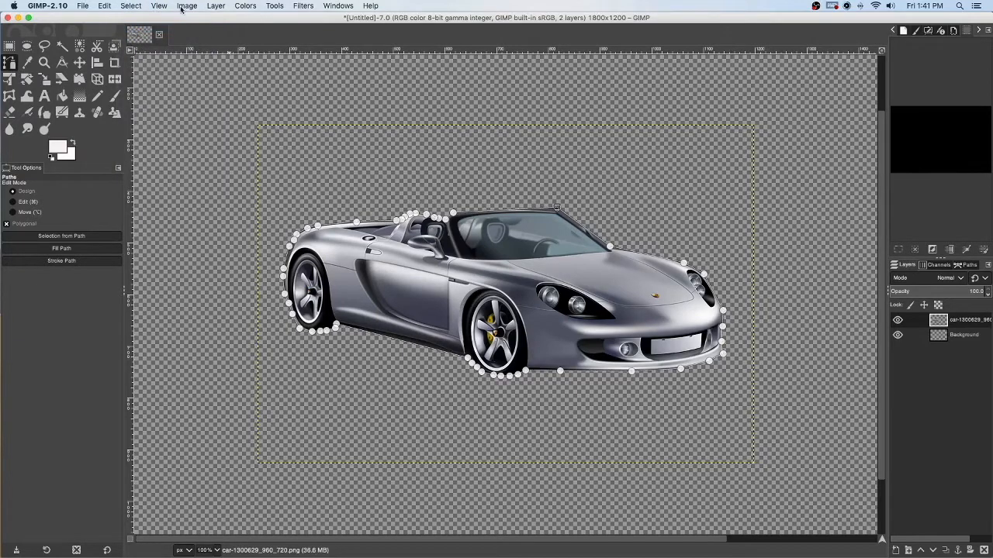
{"action": "left_click", "coordinate": [131, 5]}
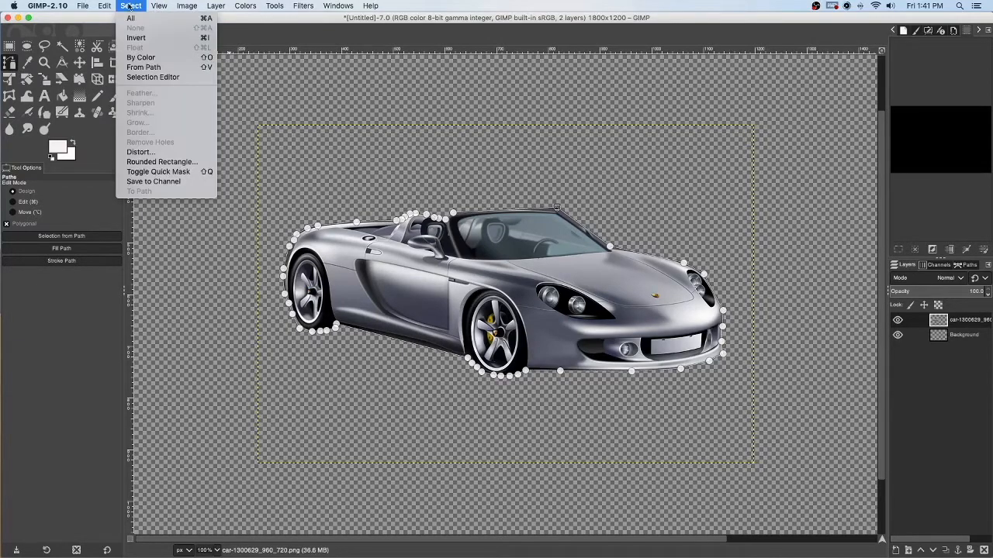
{"action": "left_click", "coordinate": [76, 37]}
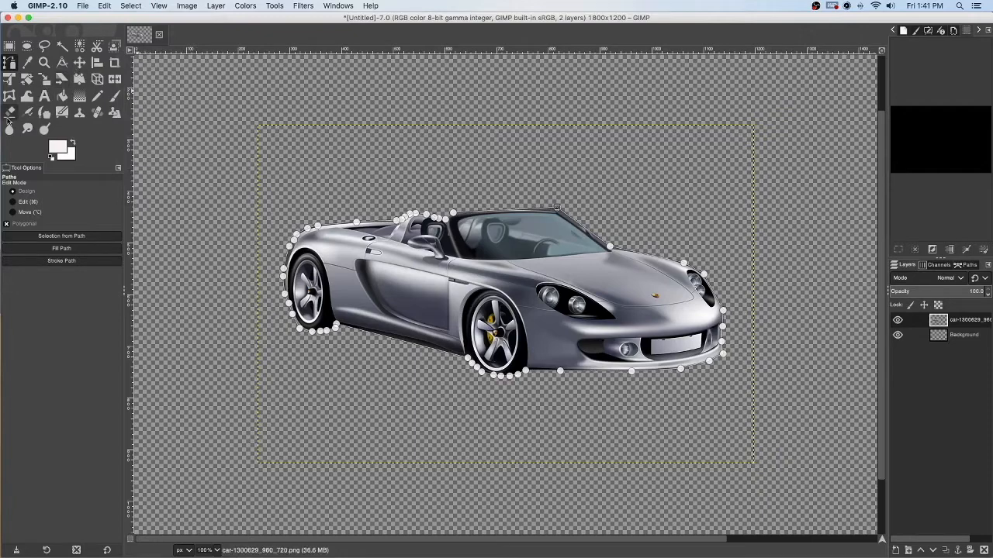
{"action": "left_click", "coordinate": [9, 112]}
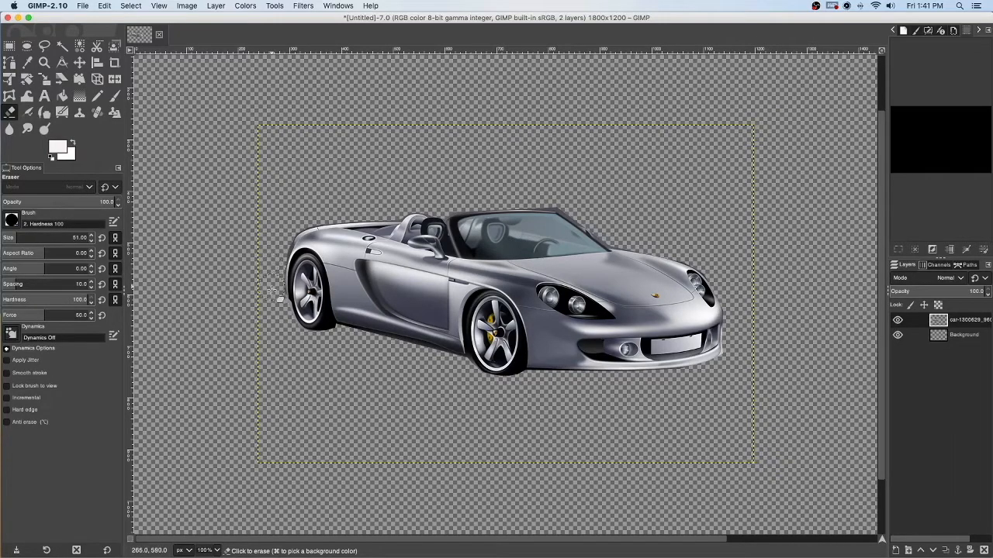
{"action": "mouse_move", "coordinate": [273, 307]}
{"action": "left_mouse_down"}
{"action": "mouse_move", "coordinate": [299, 256]}
{"action": "mouse_move", "coordinate": [284, 236]}
{"action": "left_mouse_up"}
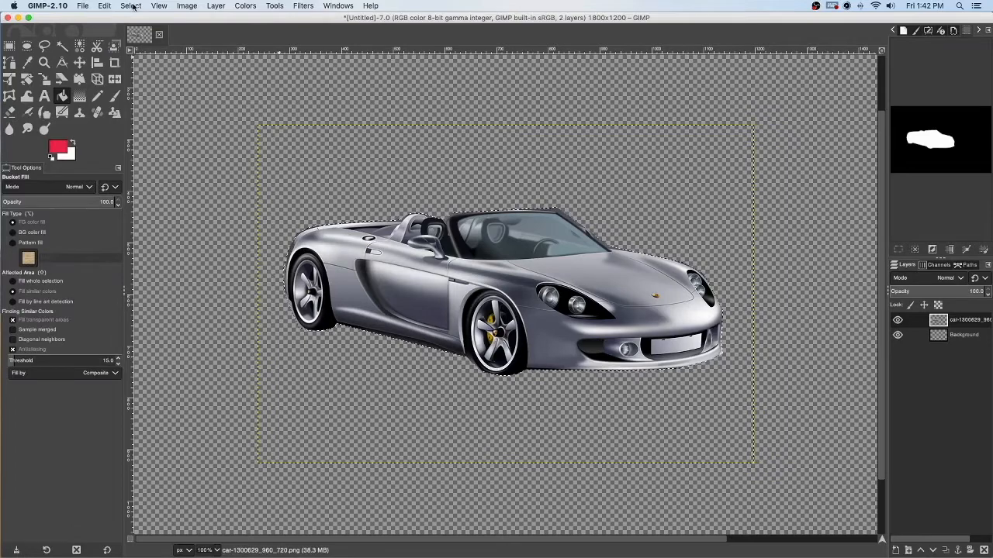
{"action": "left_click", "coordinate": [130, 6]}
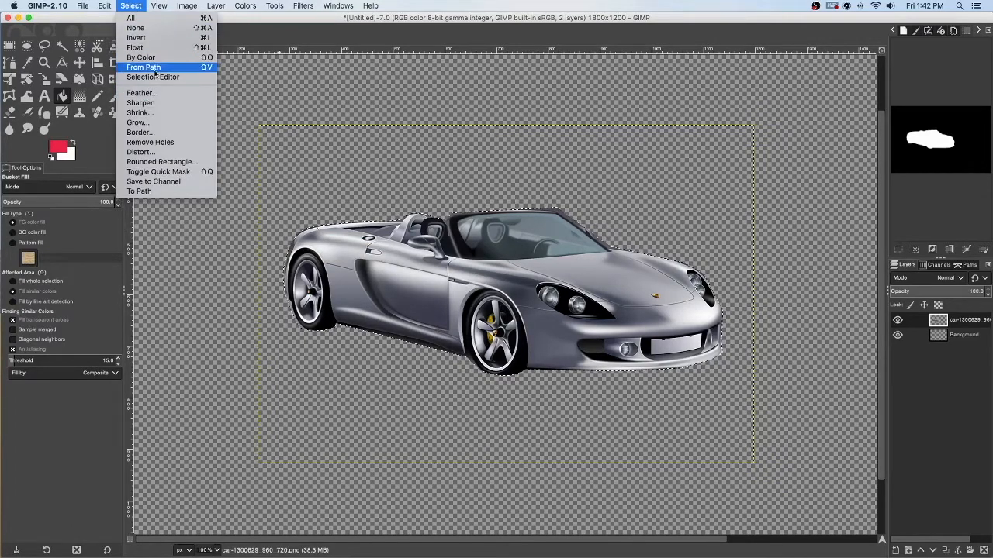
{"action": "left_click", "coordinate": [321, 155]}
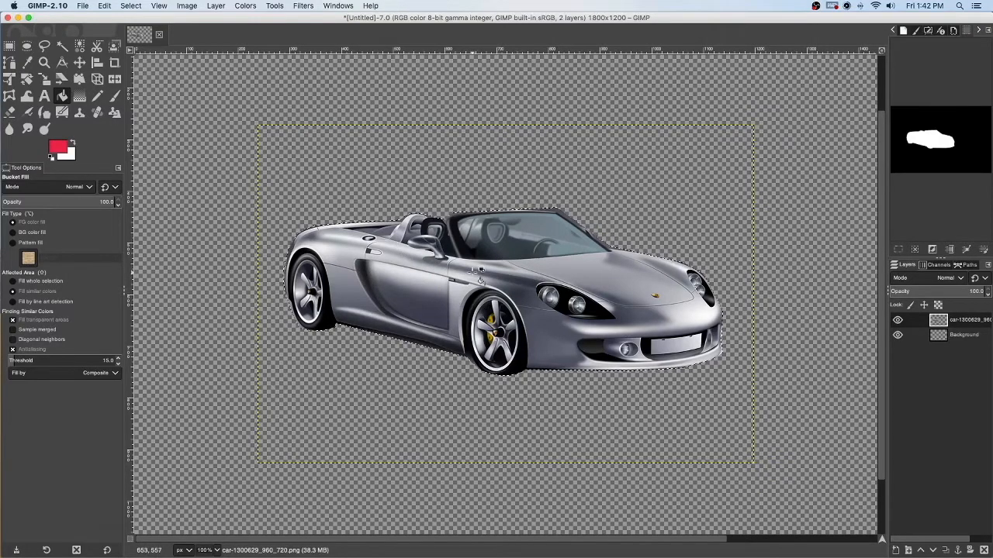
- Set the foreground color to bright blue, HTML notation 0f2bf3
{"action": "left_click", "coordinate": [58, 147]}
{"action": "left_click", "coordinate": [149, 78]}
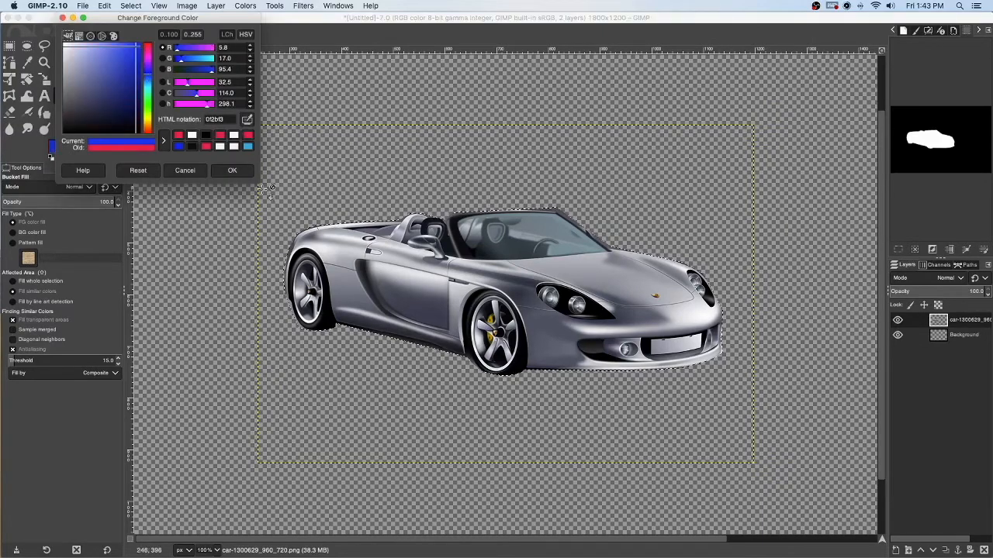
{"action": "left_click", "coordinate": [232, 169]}
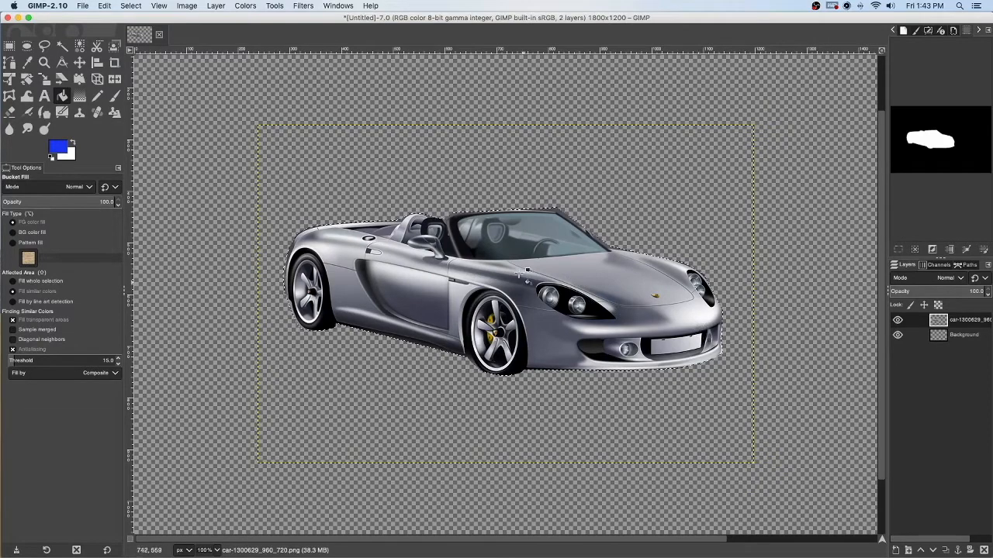
- Bucket-fill the car's door, lower side panel and rear fender with the blue foreground color
{"action": "left_click", "coordinate": [383, 278]}
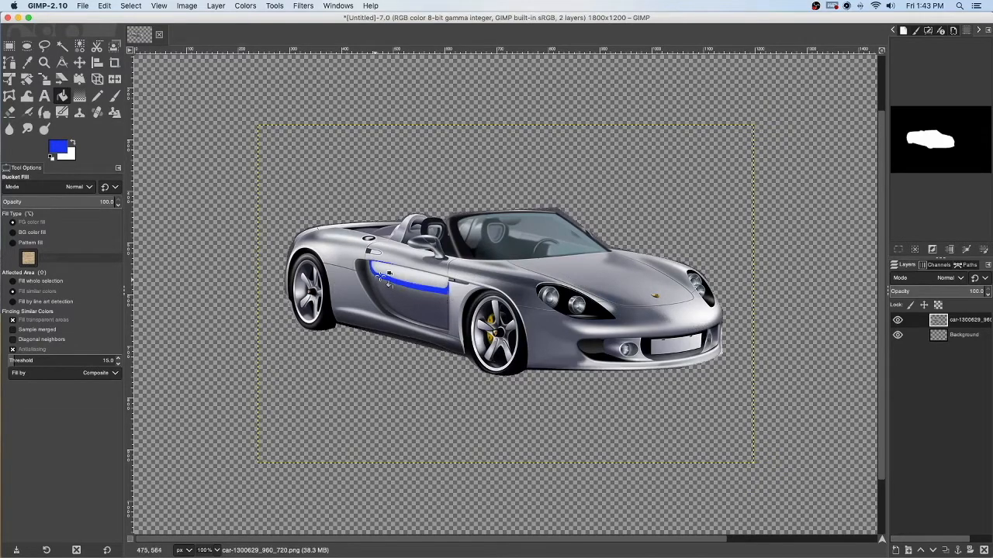
{"action": "left_click", "coordinate": [428, 311]}
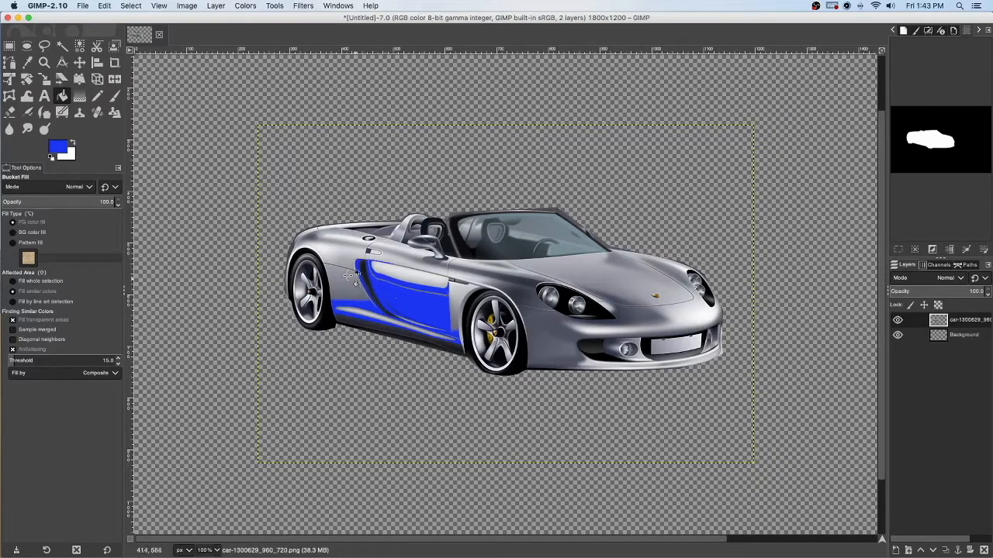
{"action": "left_click", "coordinate": [355, 298]}
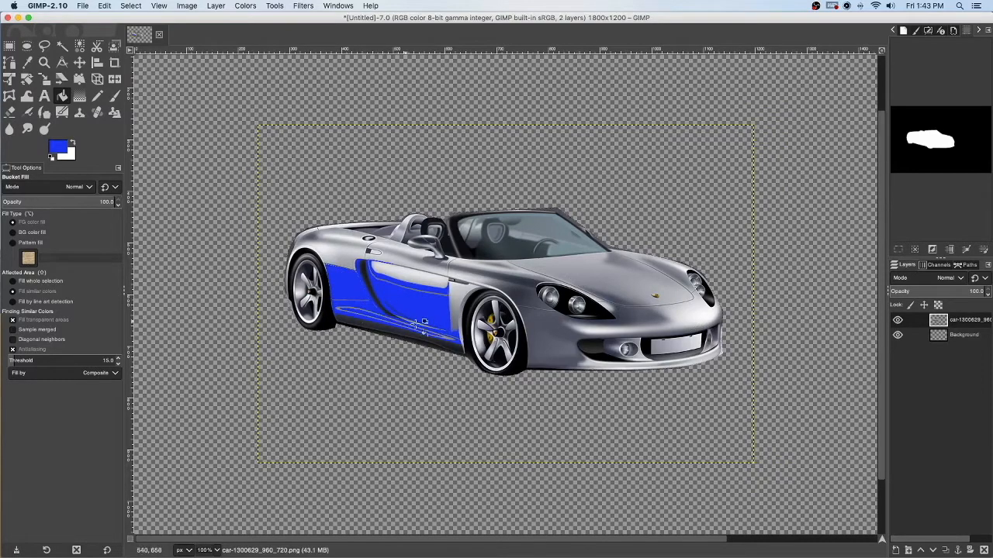
{"action": "left_click", "coordinate": [347, 260]}
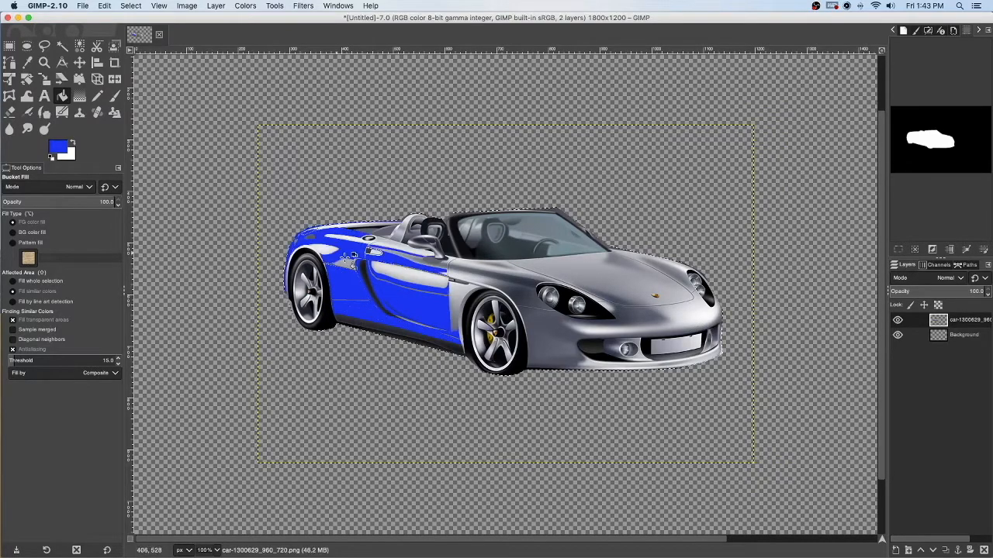
{"action": "left_click", "coordinate": [350, 264]}
{"action": "left_click", "coordinate": [324, 252]}
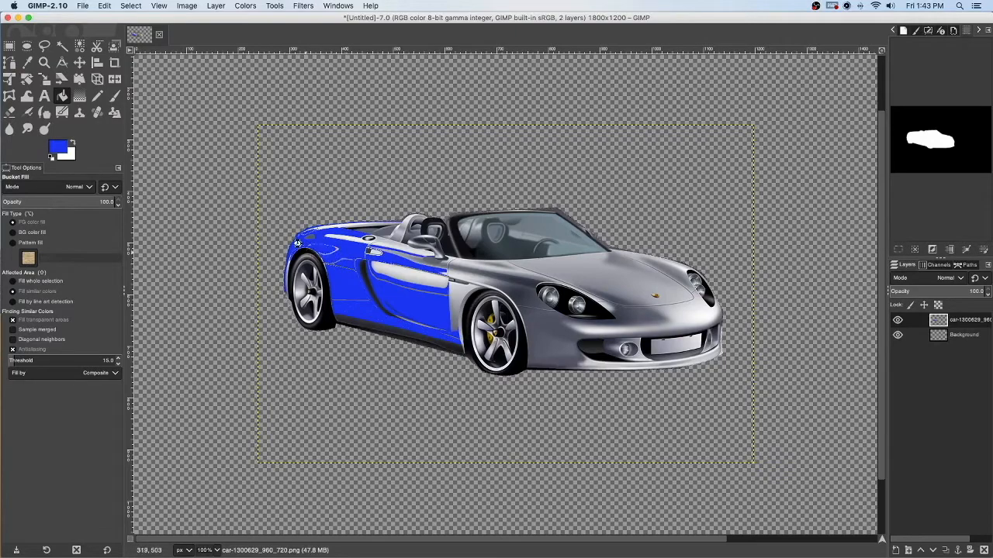
{"action": "left_click", "coordinate": [299, 245]}
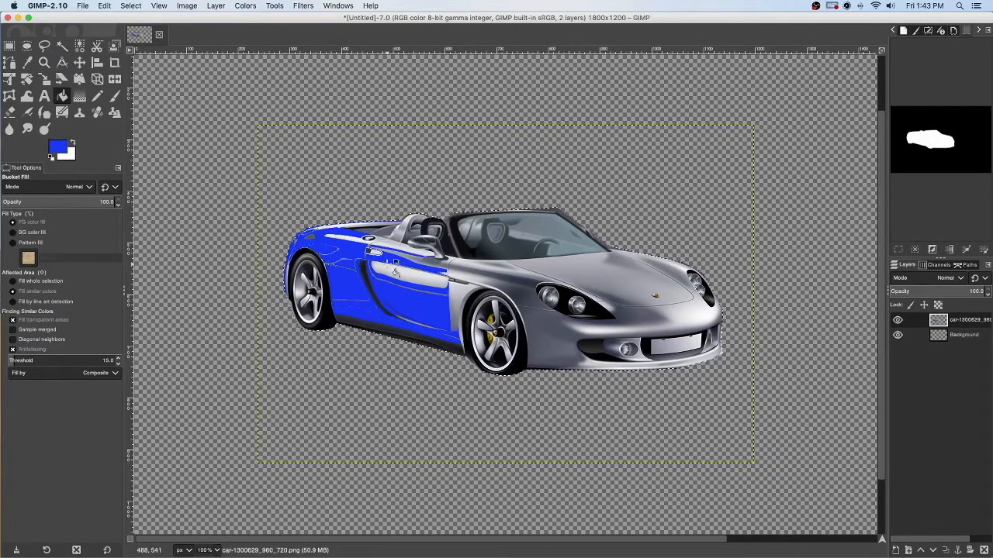
- Fill the bright highlight on the door and the body strip just behind the front wheel with blue
{"action": "left_click", "coordinate": [394, 271]}
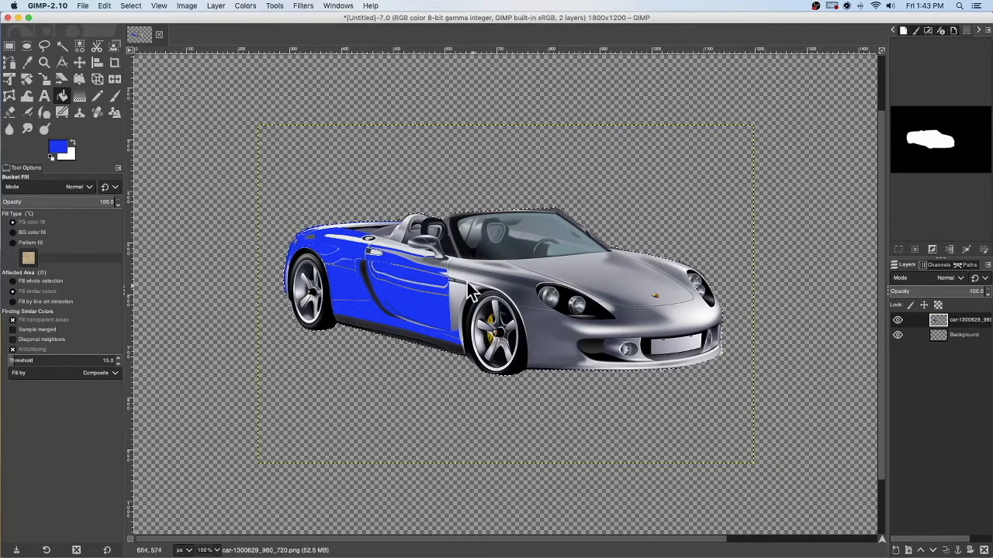
{"action": "left_click_drag", "start_coordinate": [443, 286], "coordinate": [377, 272]}
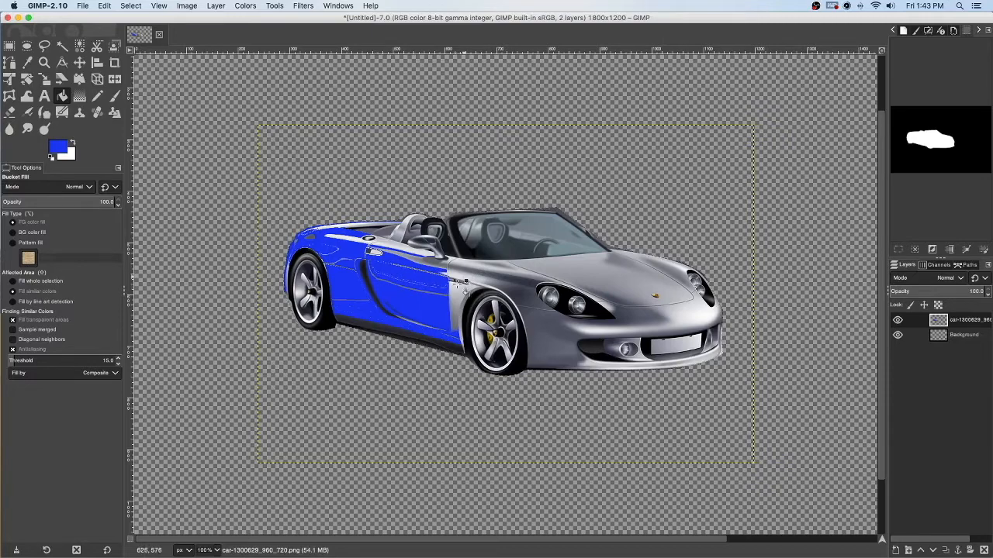
{"action": "left_click", "coordinate": [456, 293]}
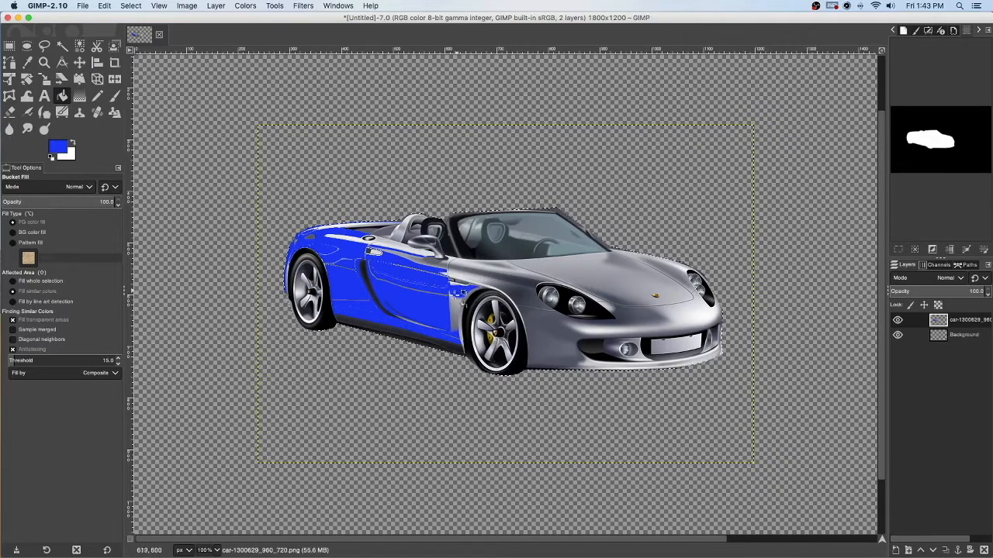
{"action": "left_click", "coordinate": [459, 316]}
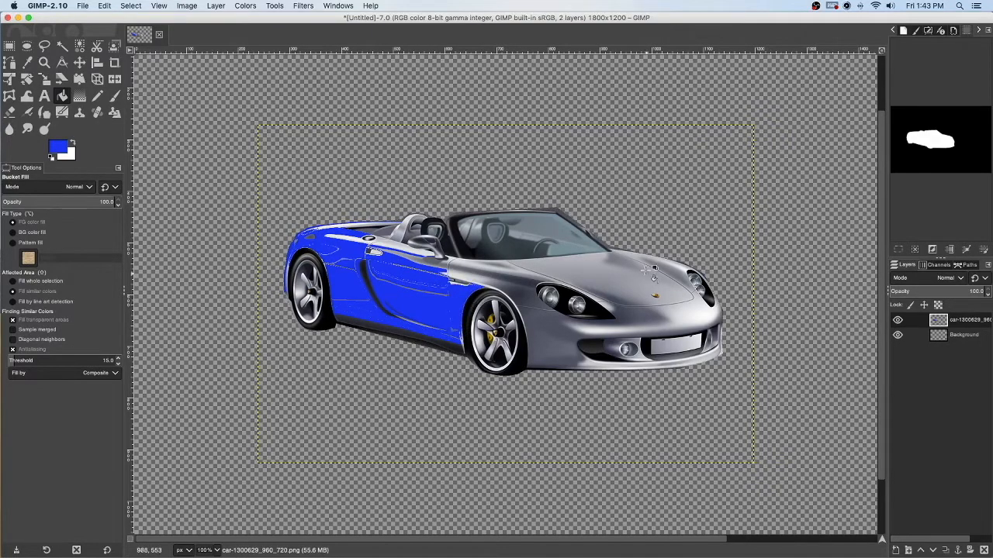
- Bucket-fill the hood, the front fender and the upper front bumper with the blue foreground color
{"action": "left_click", "coordinate": [609, 278]}
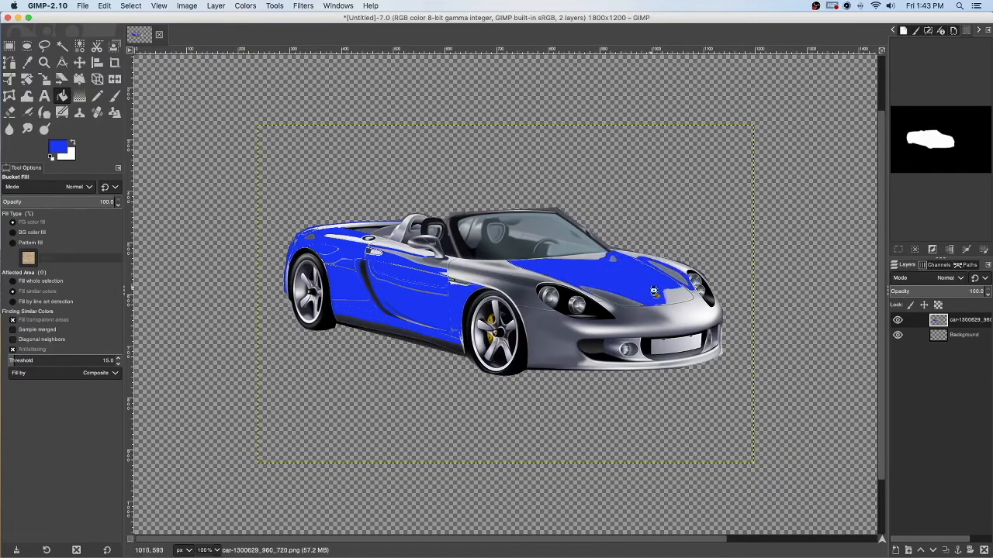
{"action": "left_click", "coordinate": [654, 292]}
{"action": "left_click", "coordinate": [612, 304]}
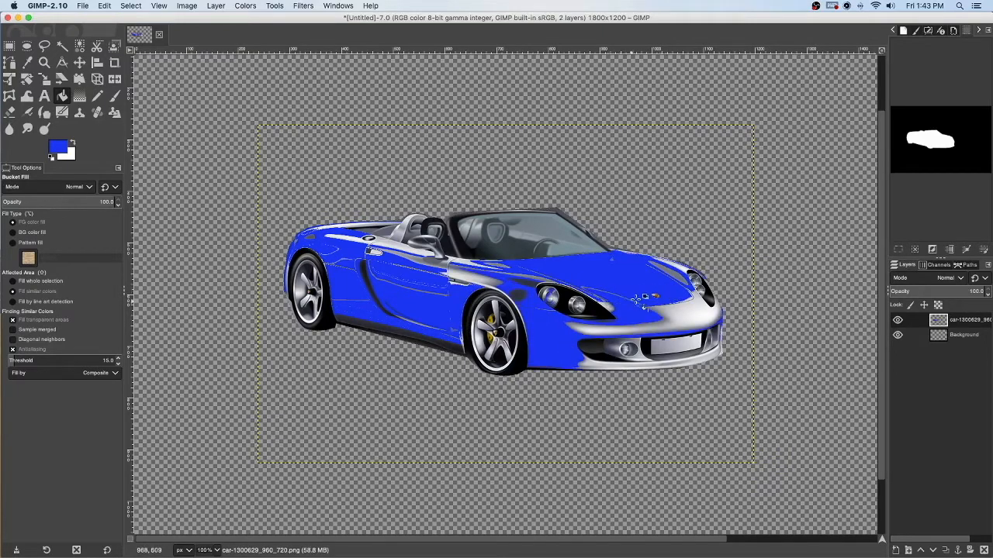
{"action": "left_click", "coordinate": [636, 300]}
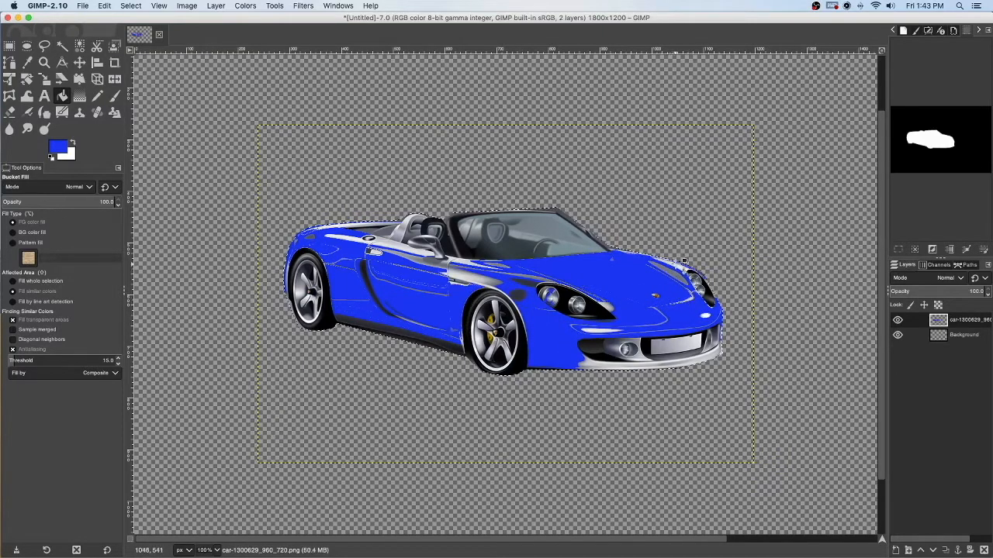
{"action": "left_click", "coordinate": [684, 263]}
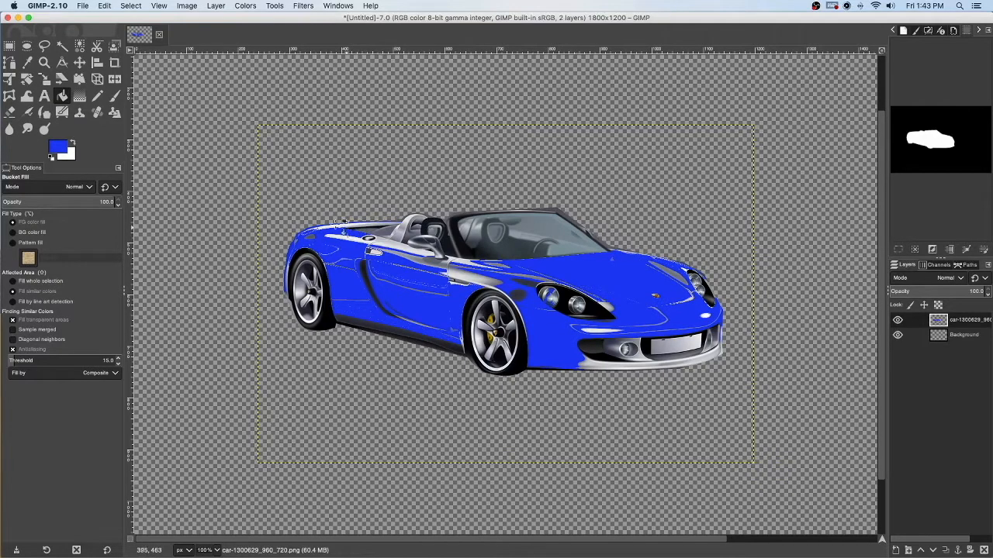
- Bucket-fill the rear deck edge and the highlights above the rear fender with the blue foreground color
{"action": "left_click", "coordinate": [339, 225]}
{"action": "left_click", "coordinate": [327, 228]}
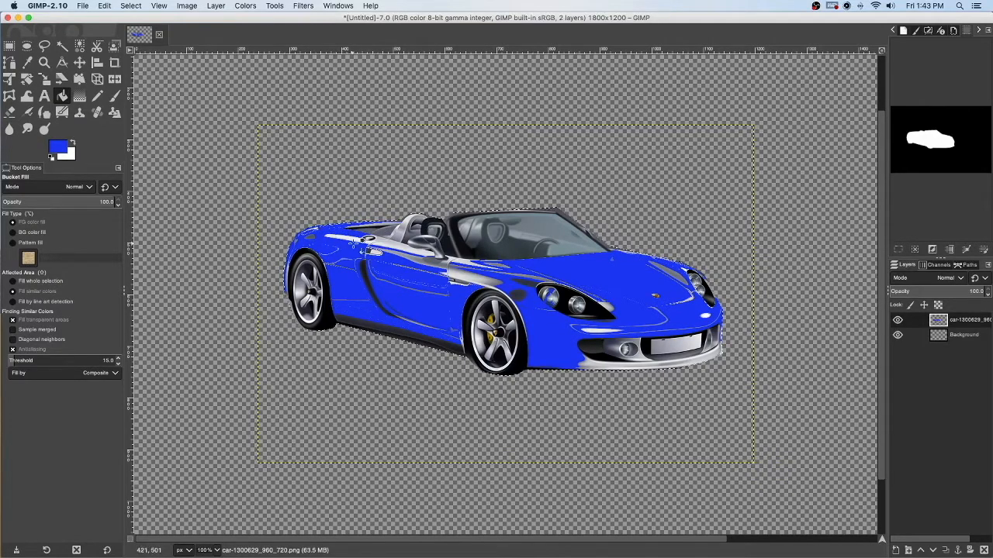
{"action": "left_click", "coordinate": [353, 242]}
{"action": "left_click", "coordinate": [349, 238]}
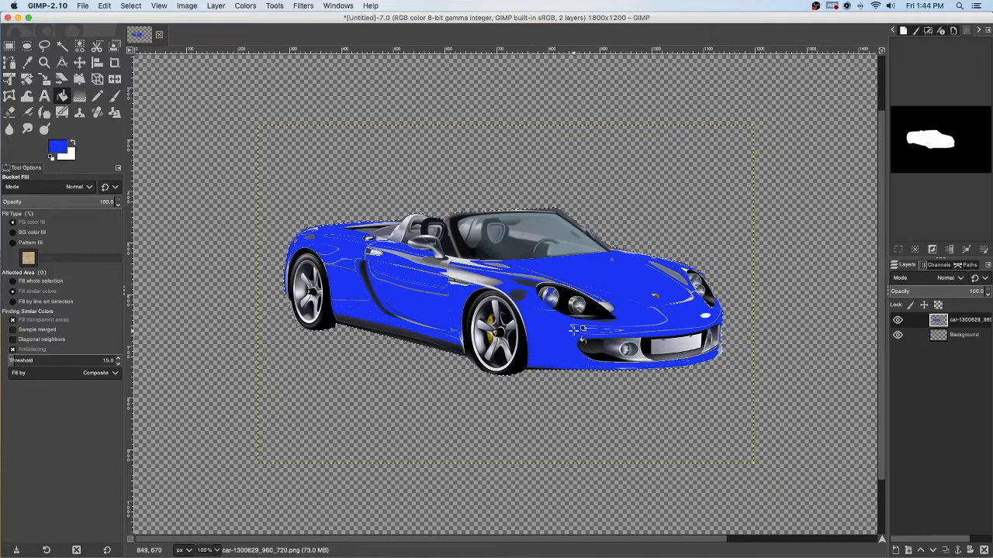
- Undo all the blue bucket fills on the car's bodywork and the deselection made before them
{"action": "left_click", "coordinate": [105, 6]}
{"action": "left_click", "coordinate": [106, 17]}
{"action": "left_click", "coordinate": [104, 6]}
{"action": "left_click", "coordinate": [106, 18]}
{"action": "left_click", "coordinate": [104, 6]}
{"action": "left_click", "coordinate": [106, 17]}
{"action": "left_click", "coordinate": [105, 7]}
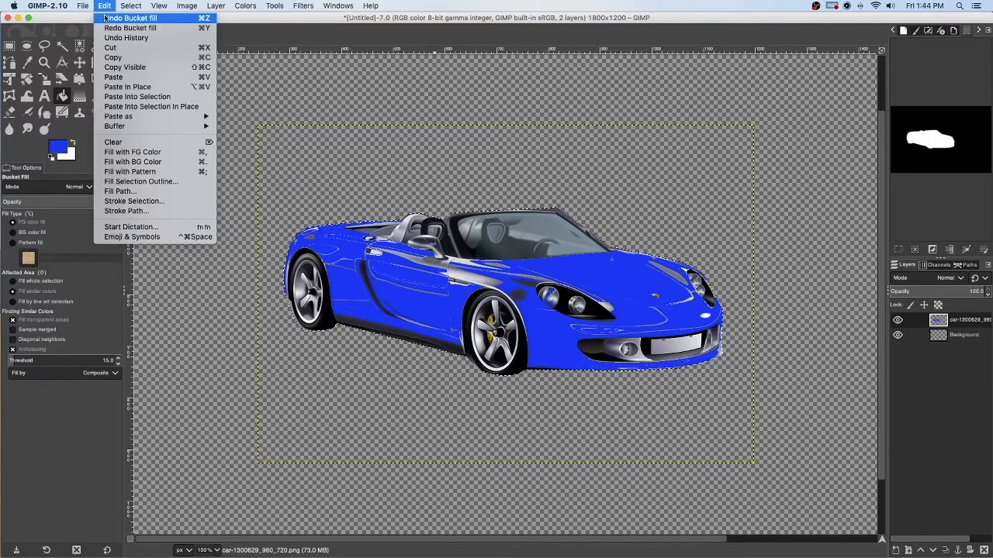
{"action": "left_click", "coordinate": [106, 17]}
{"action": "left_click", "coordinate": [105, 7]}
{"action": "left_click", "coordinate": [106, 18]}
{"action": "left_click", "coordinate": [105, 6]}
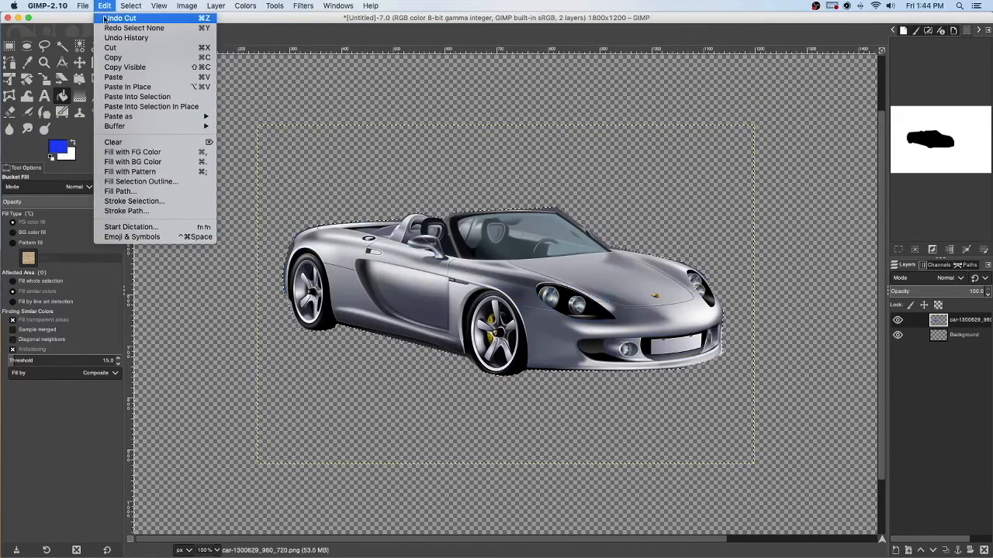
{"action": "left_click", "coordinate": [108, 18]}
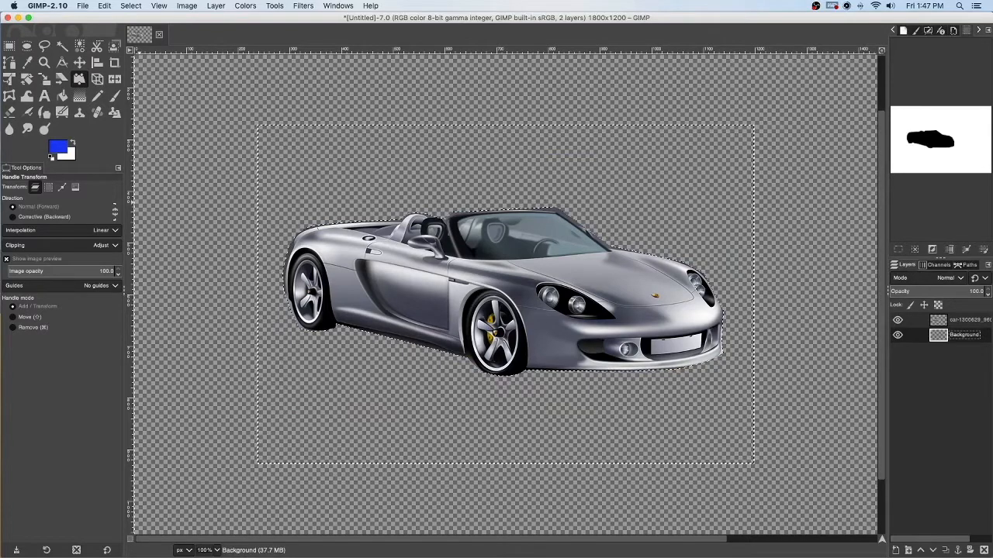
- Add singapore-river-255116_1920-1024x575.jpg as a layer beneath the car and hide the car layer
{"action": "left_click_drag", "start_coordinate": [249, 211], "coordinate": [170, 197]}
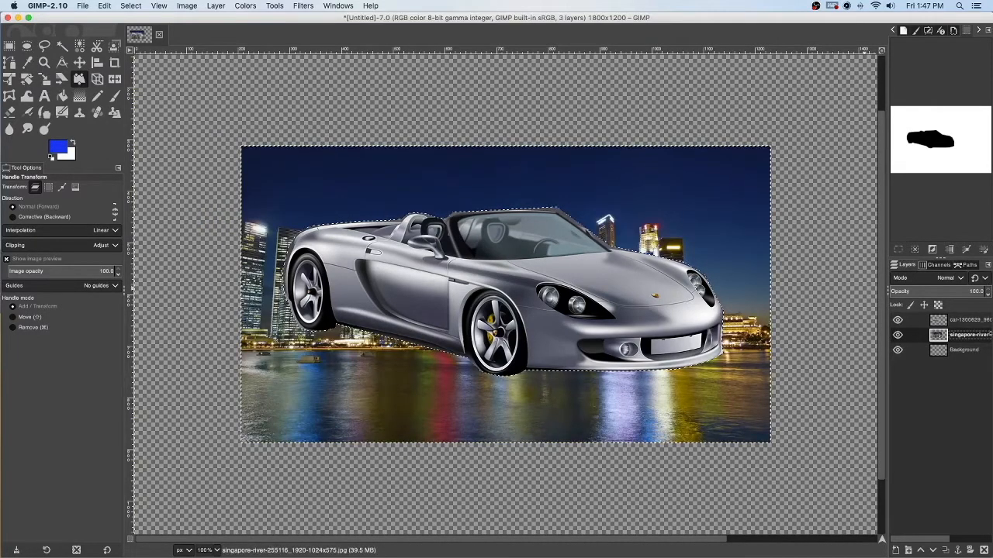
{"action": "left_click", "coordinate": [897, 335]}
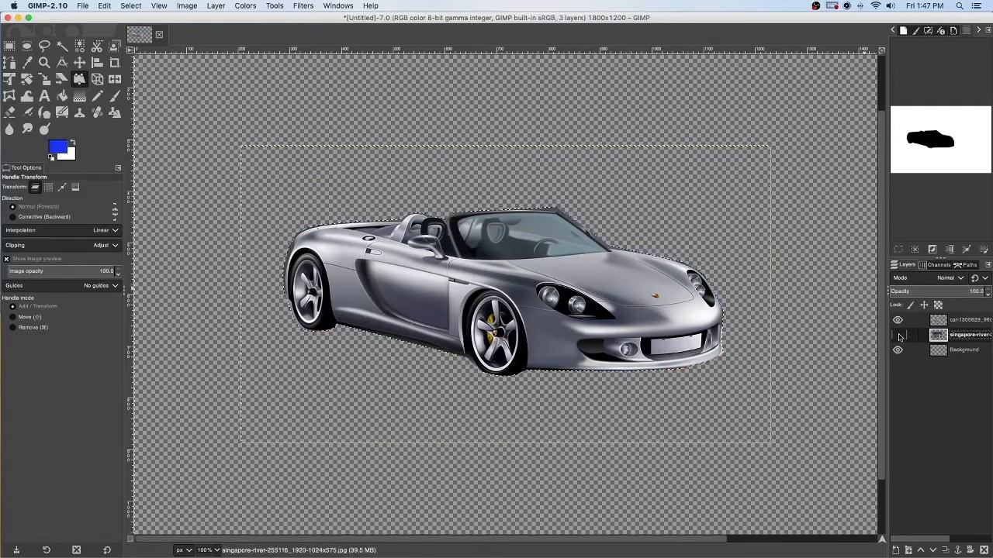
{"action": "left_click", "coordinate": [897, 335]}
{"action": "left_click", "coordinate": [897, 321]}
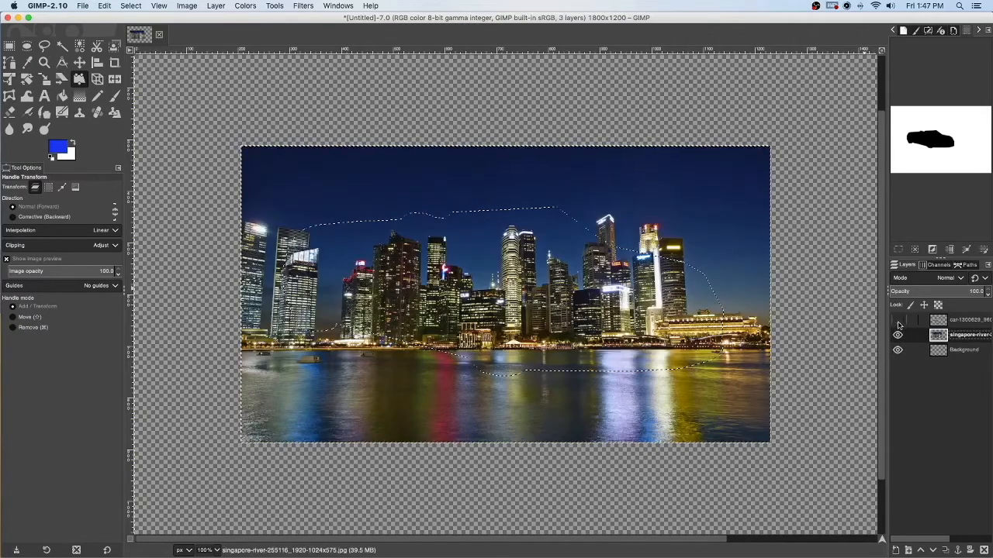
- Clear the current selection and make the car layer visible again
{"action": "left_click", "coordinate": [131, 5]}
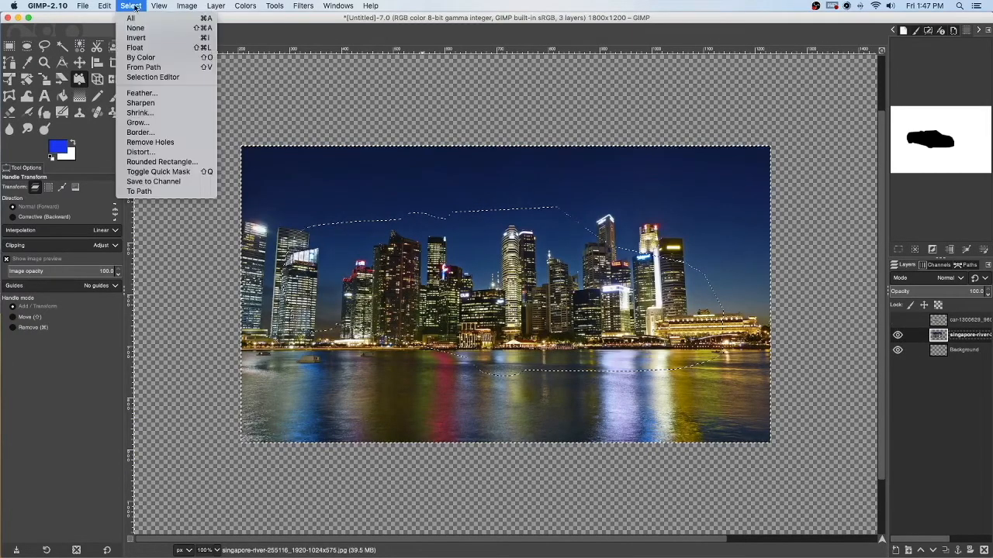
{"action": "left_click", "coordinate": [135, 28]}
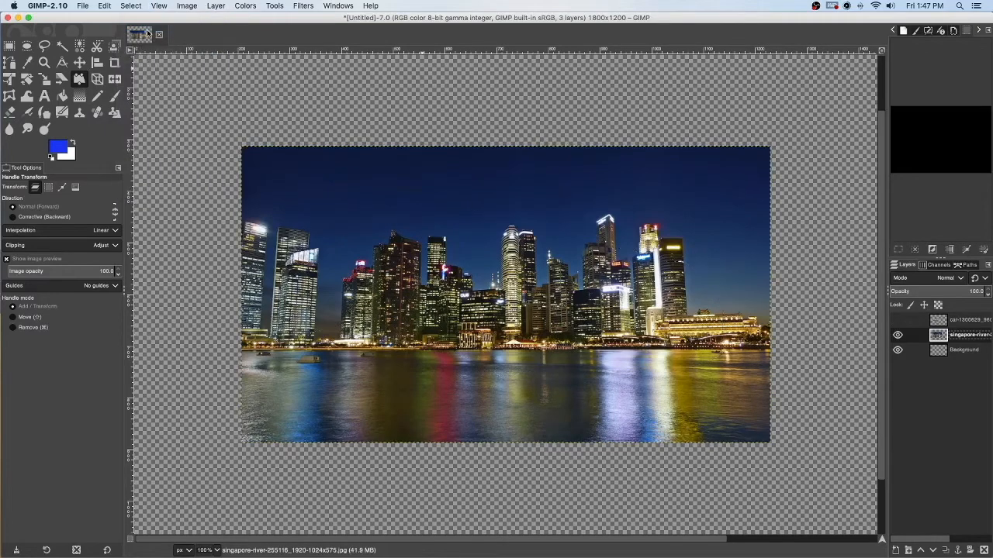
{"action": "left_click", "coordinate": [897, 323]}
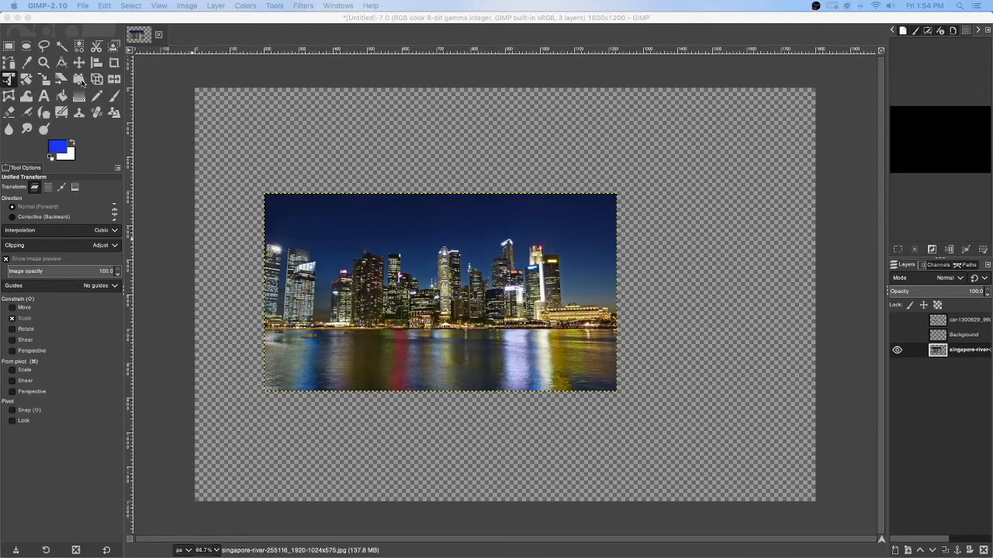
- Enlarge the city skyline layer to about 2.15 times its size with Unified Transform so it extends beyond the canvas width
{"action": "left_click", "coordinate": [9, 81]}
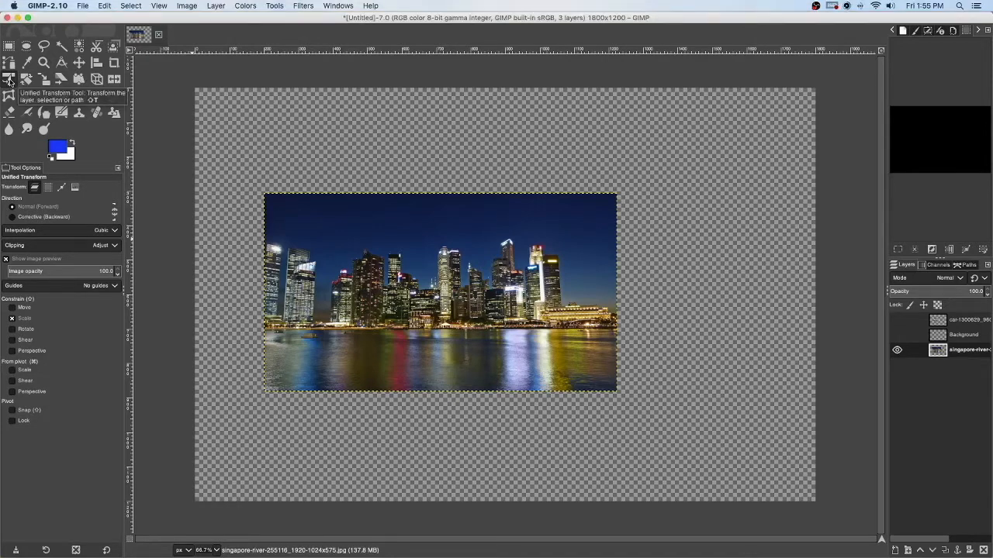
{"action": "left_click", "coordinate": [266, 199]}
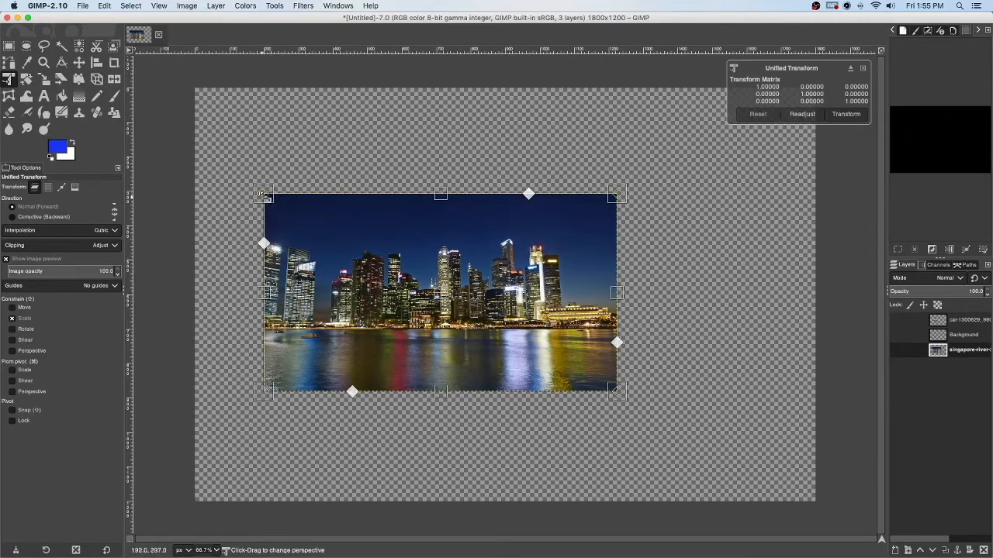
{"action": "mouse_move", "coordinate": [266, 197]}
{"action": "left_mouse_down"}
{"action": "mouse_move", "coordinate": [211, 196]}
{"action": "mouse_move", "coordinate": [267, 199]}
{"action": "left_mouse_up"}
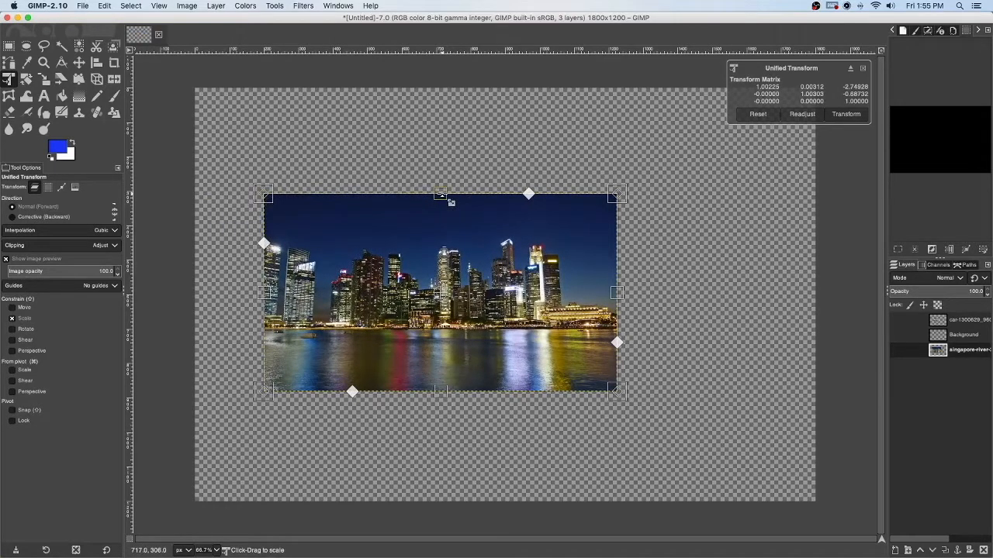
{"action": "left_click_drag", "start_coordinate": [441, 195], "coordinate": [441, 82]}
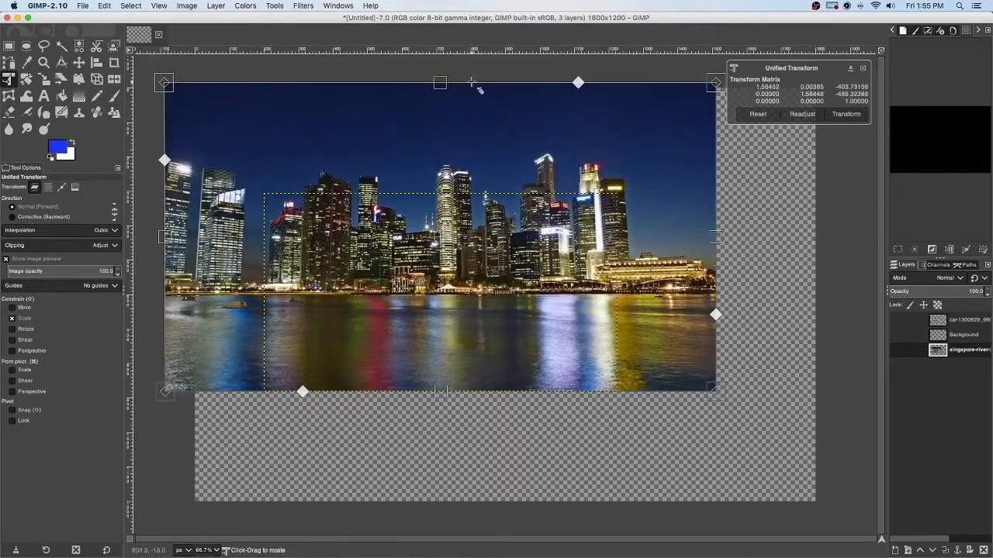
{"action": "left_click_drag", "start_coordinate": [440, 392], "coordinate": [440, 469]}
{"action": "left_click_drag", "start_coordinate": [782, 276], "coordinate": [854, 276]}
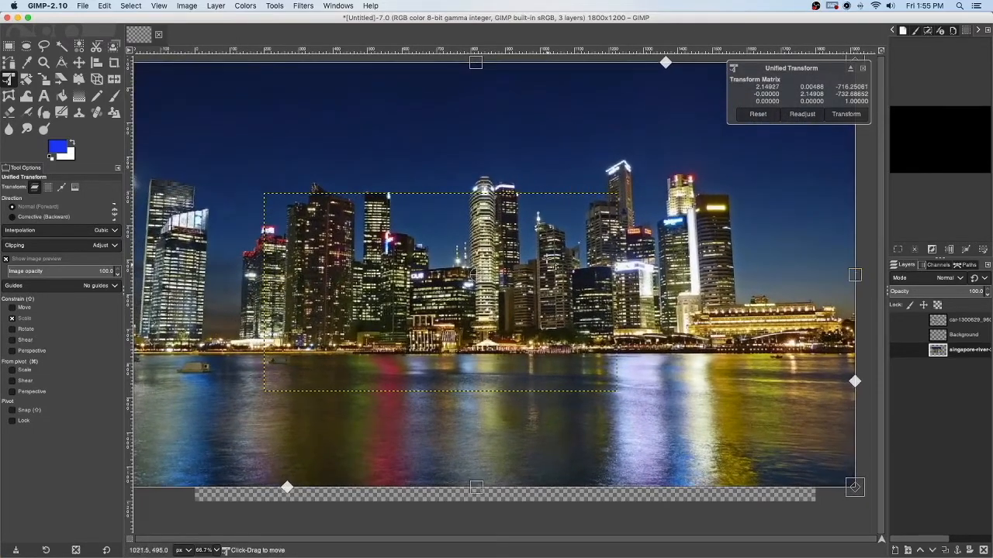
{"action": "left_click", "coordinate": [79, 62]}
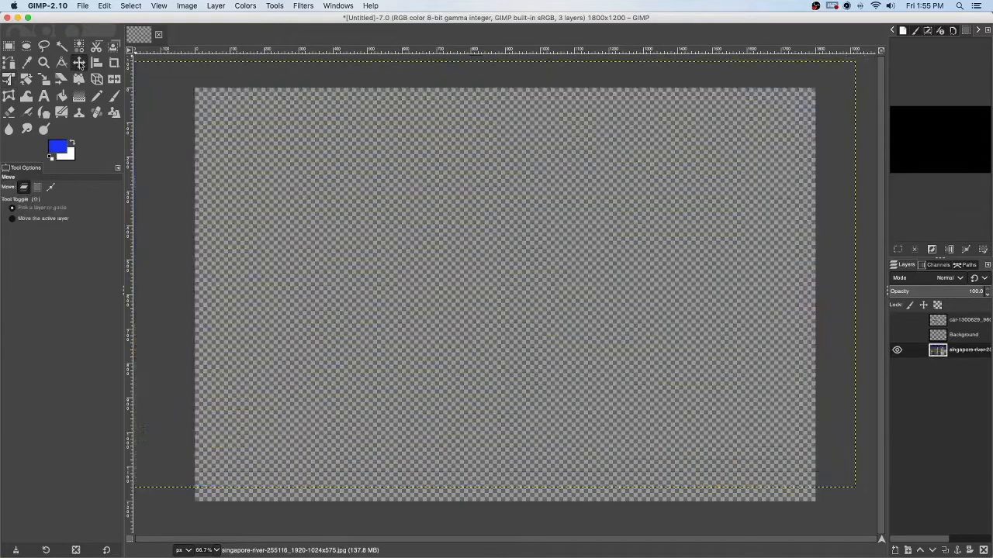